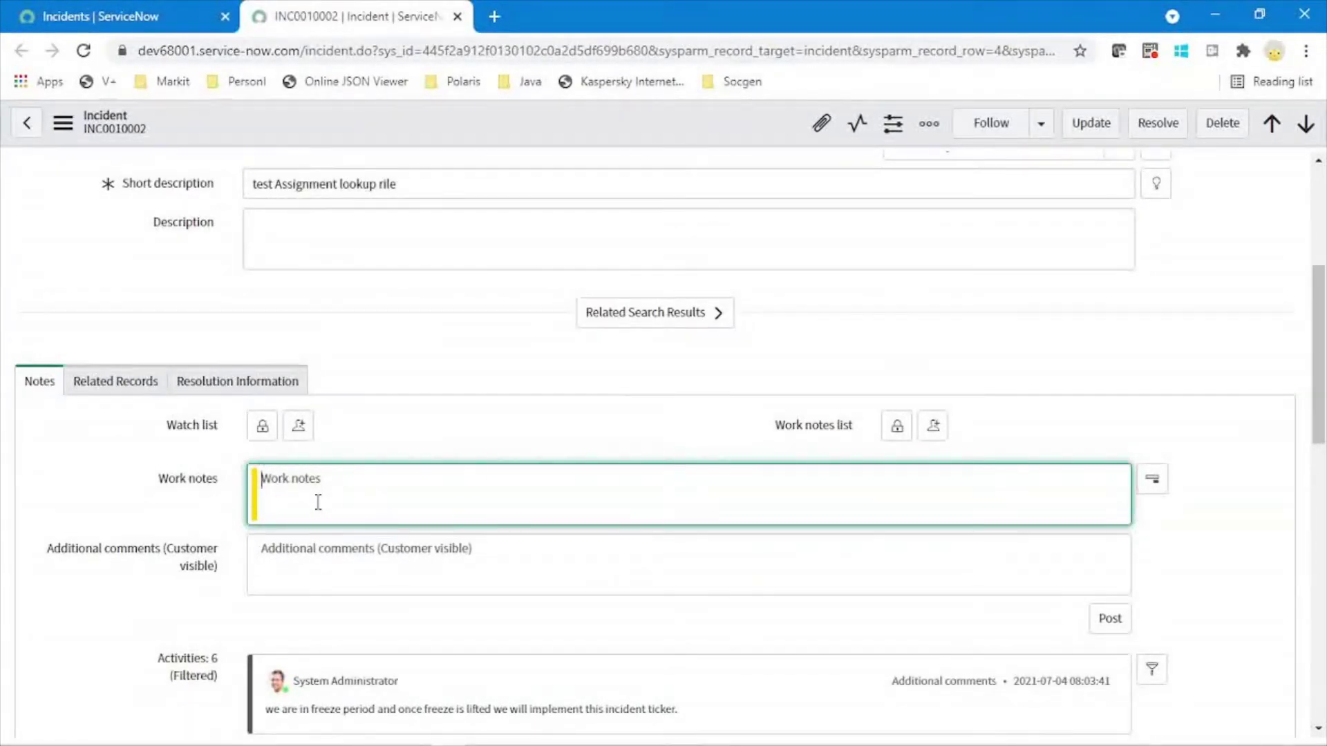
# - Enter "Additional comments" as both the incident's work note and its customer-visible additional comment
pyautogui.write('Additional comments')
pyautogui.click(334, 532)
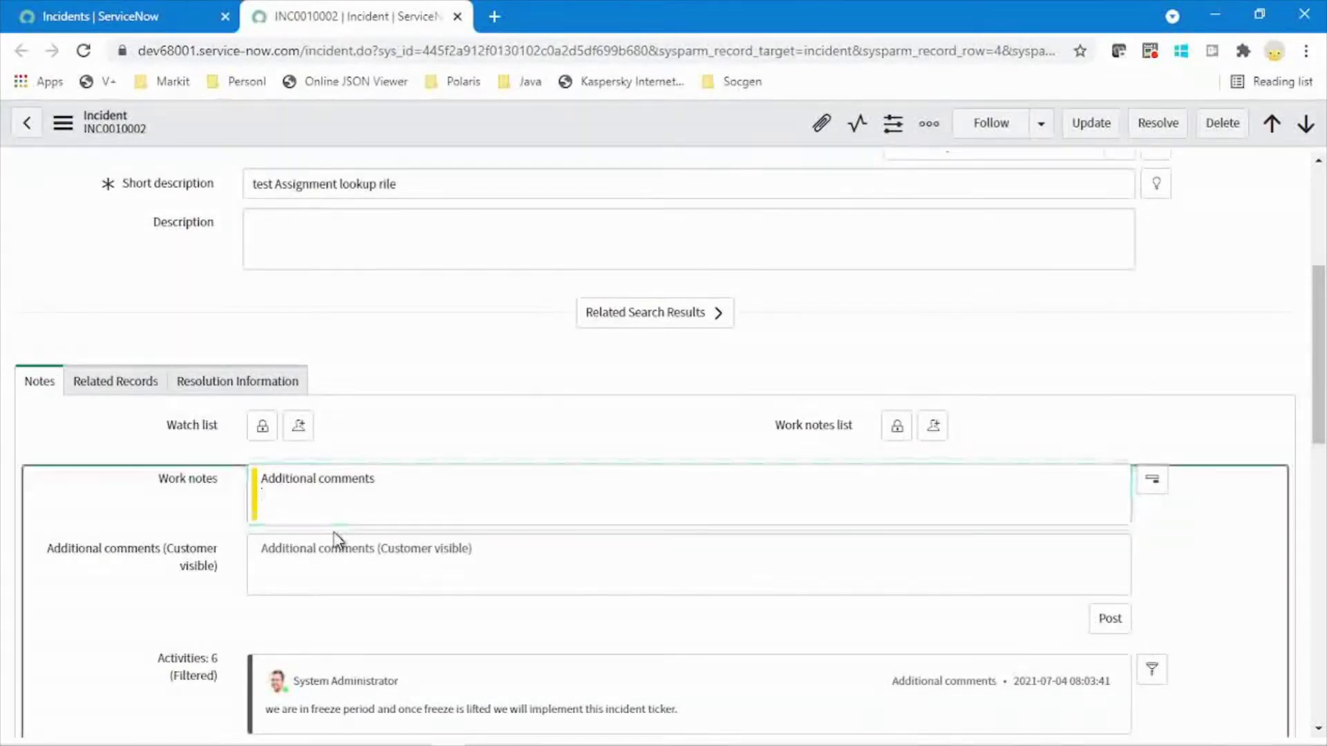
pyautogui.click(308, 553)
pyautogui.write('Additional comments')
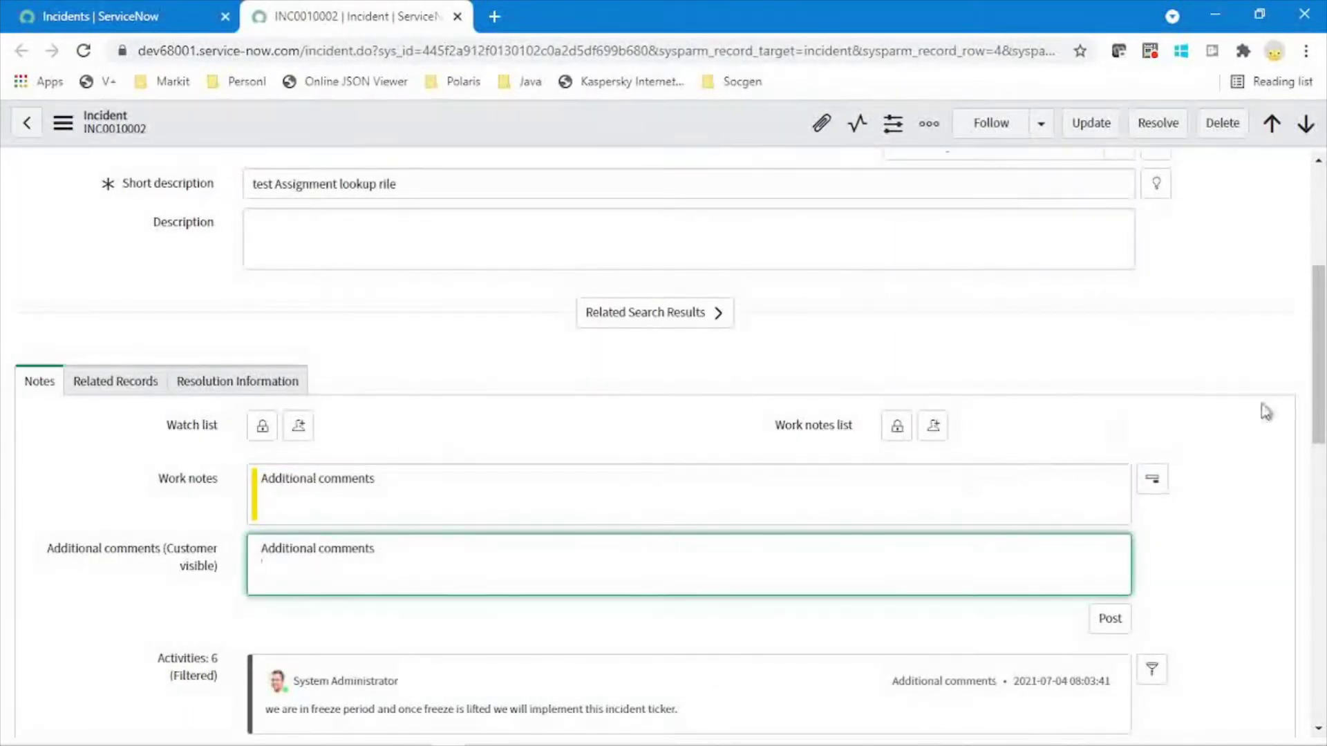
# - Change the incident's State to In Progress and back to On Hold
pyautogui.scroll(5, 1245, 290)
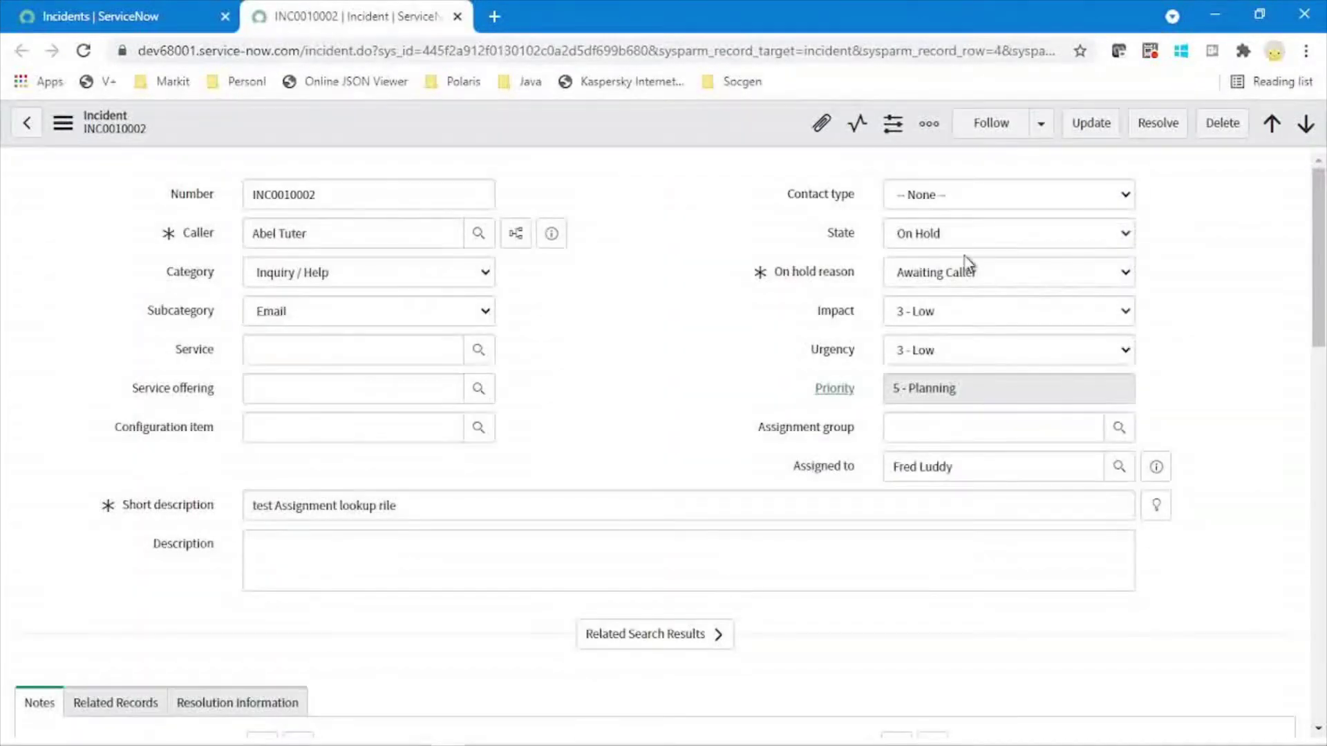
pyautogui.click(969, 235)
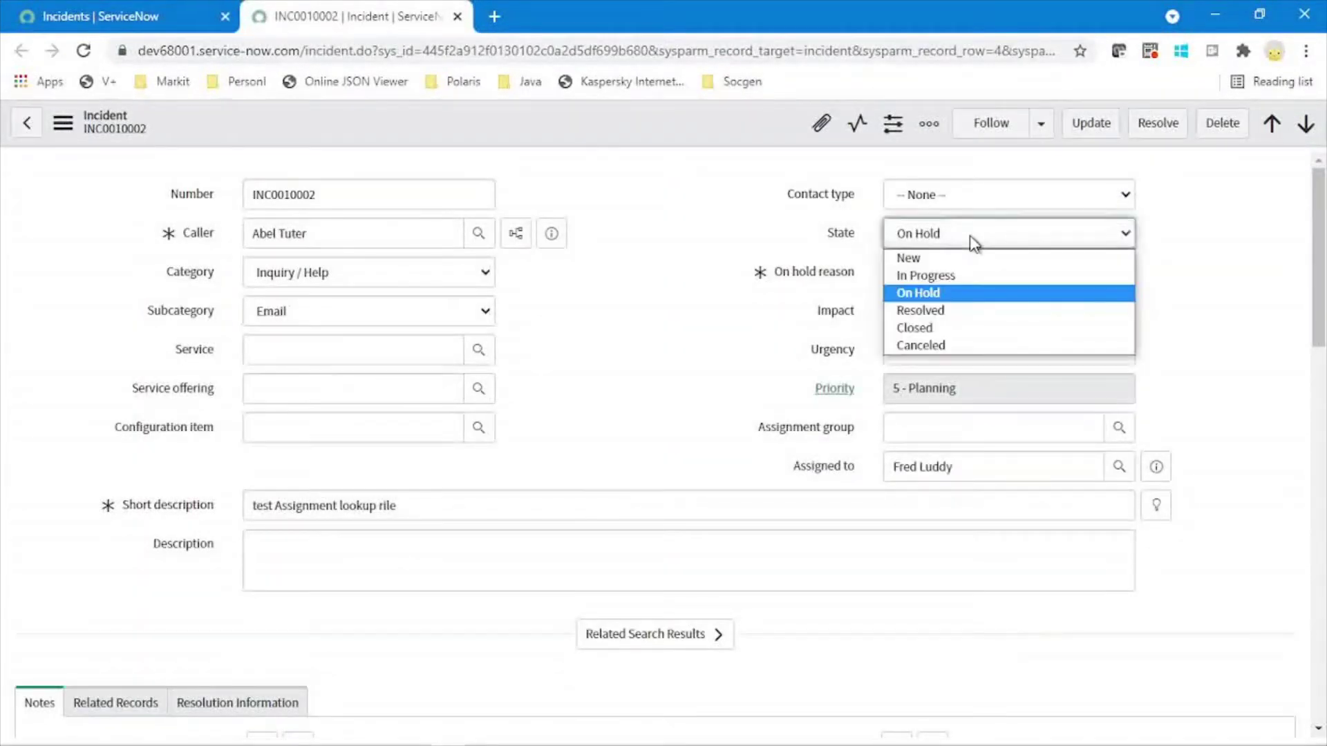
pyautogui.click(935, 277)
pyautogui.click(1005, 239)
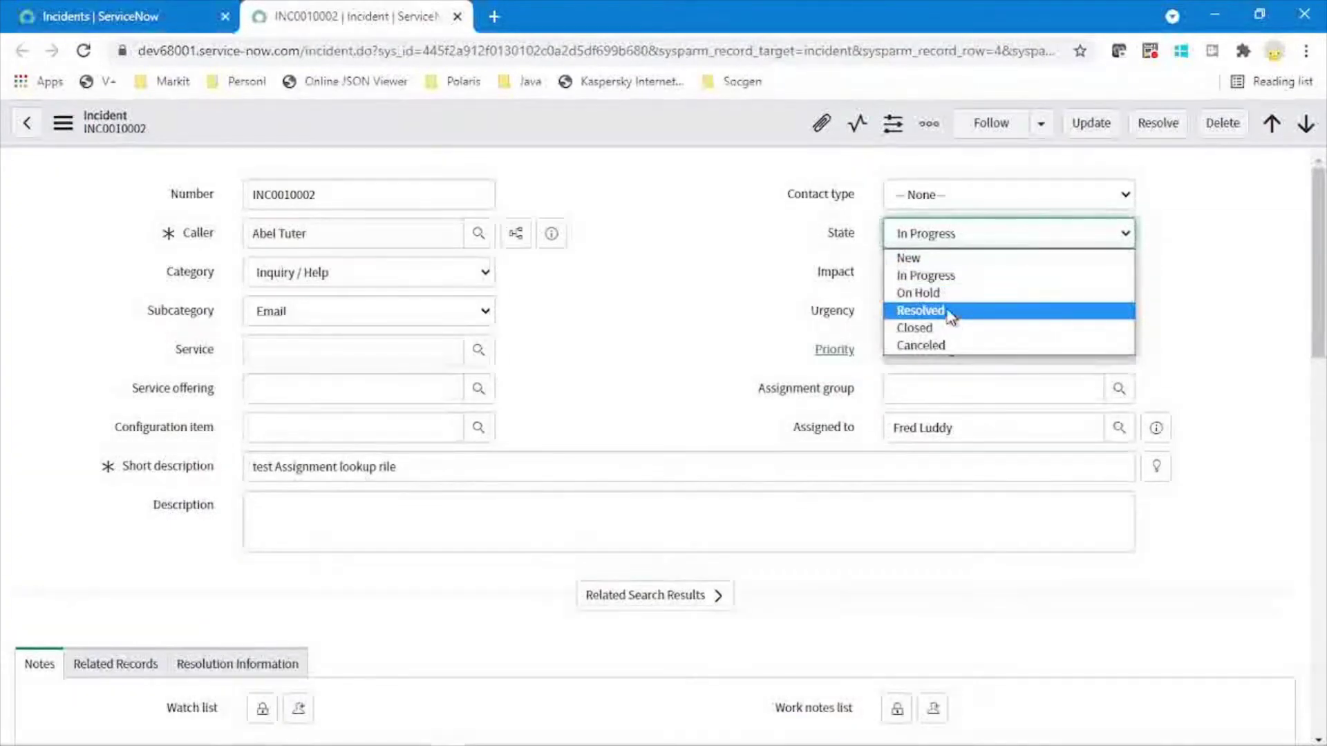
pyautogui.click(928, 284)
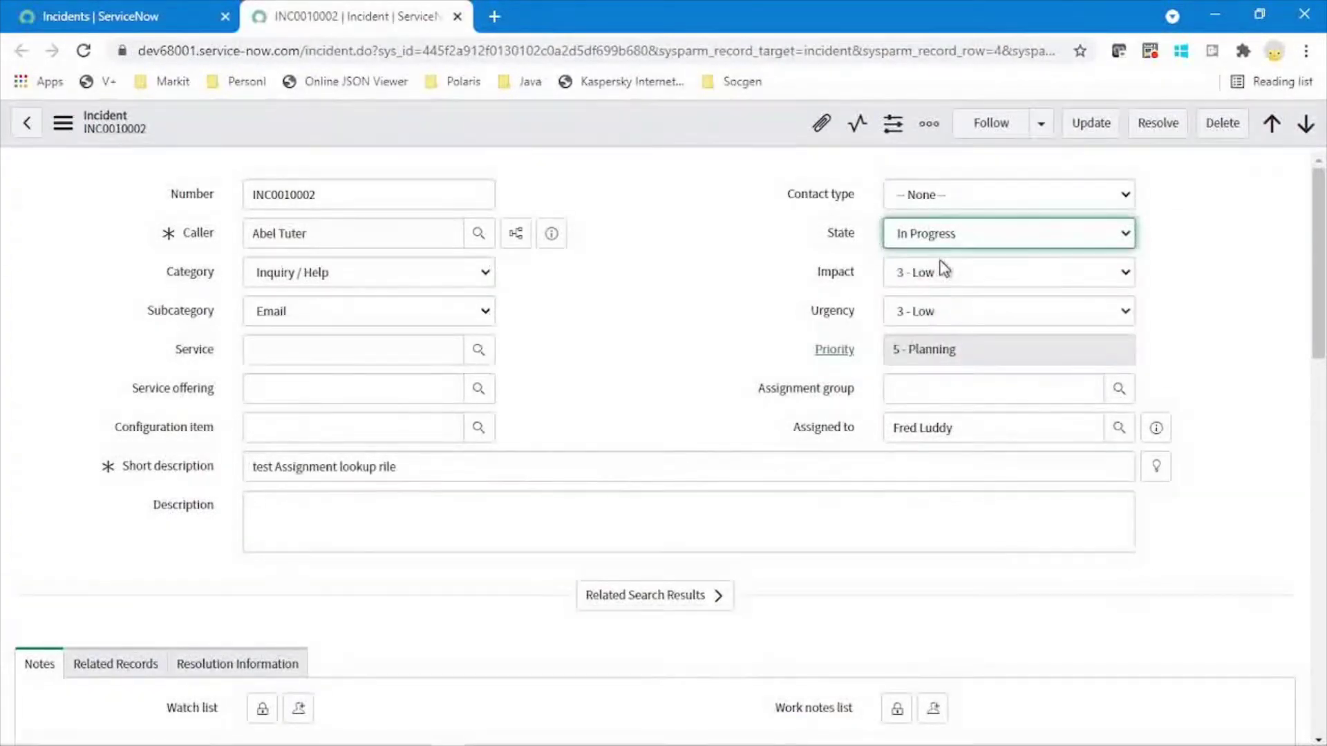
pyautogui.click(944, 231)
pyautogui.click(954, 293)
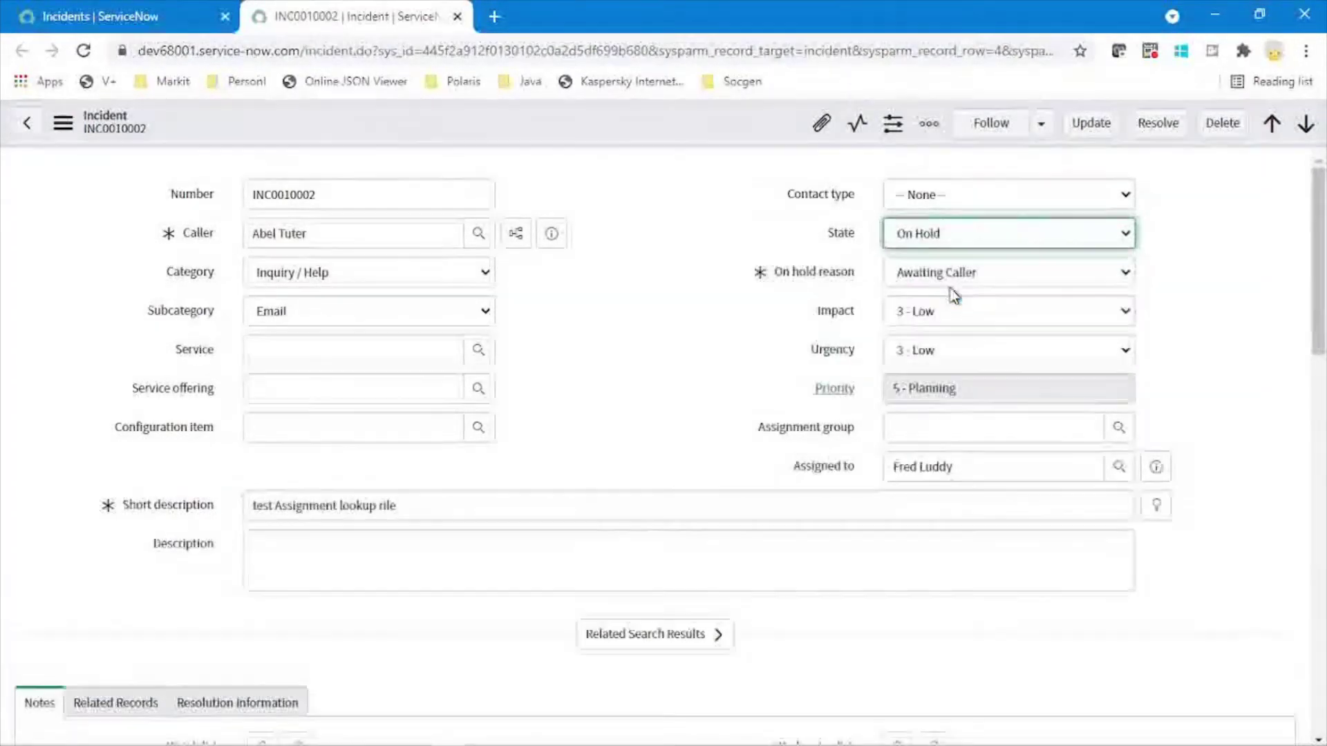
# - Change the work note to "Additional comments ." and save the incident without leaving the form
pyautogui.scroll(-6, 664, 442)
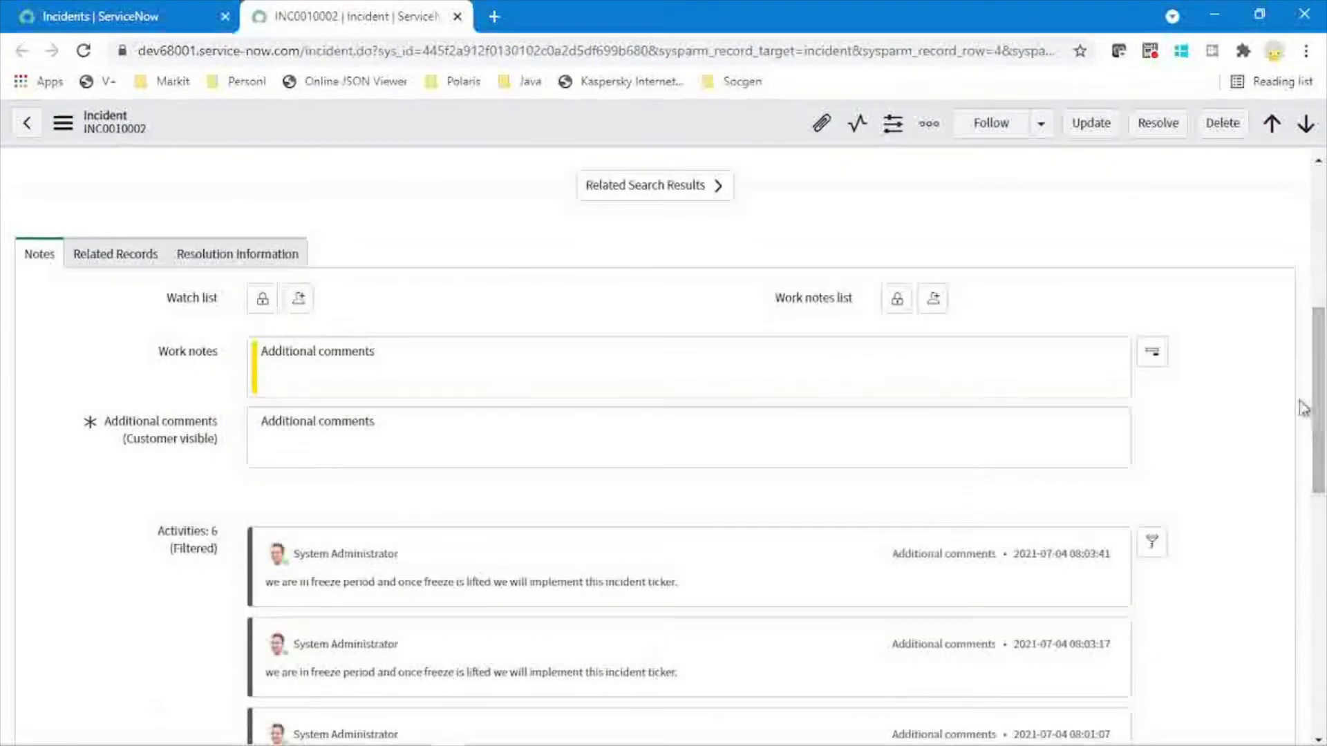
pyautogui.click(559, 390)
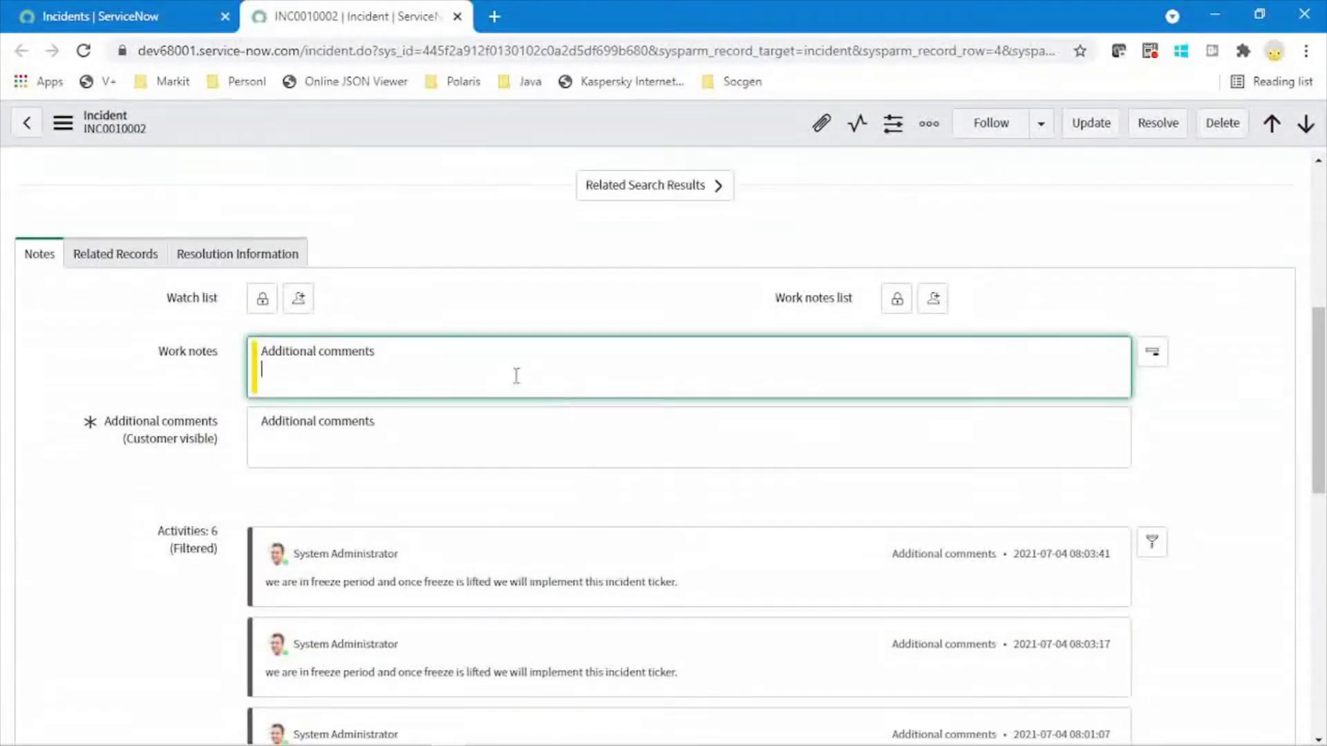
pyautogui.click(402, 348)
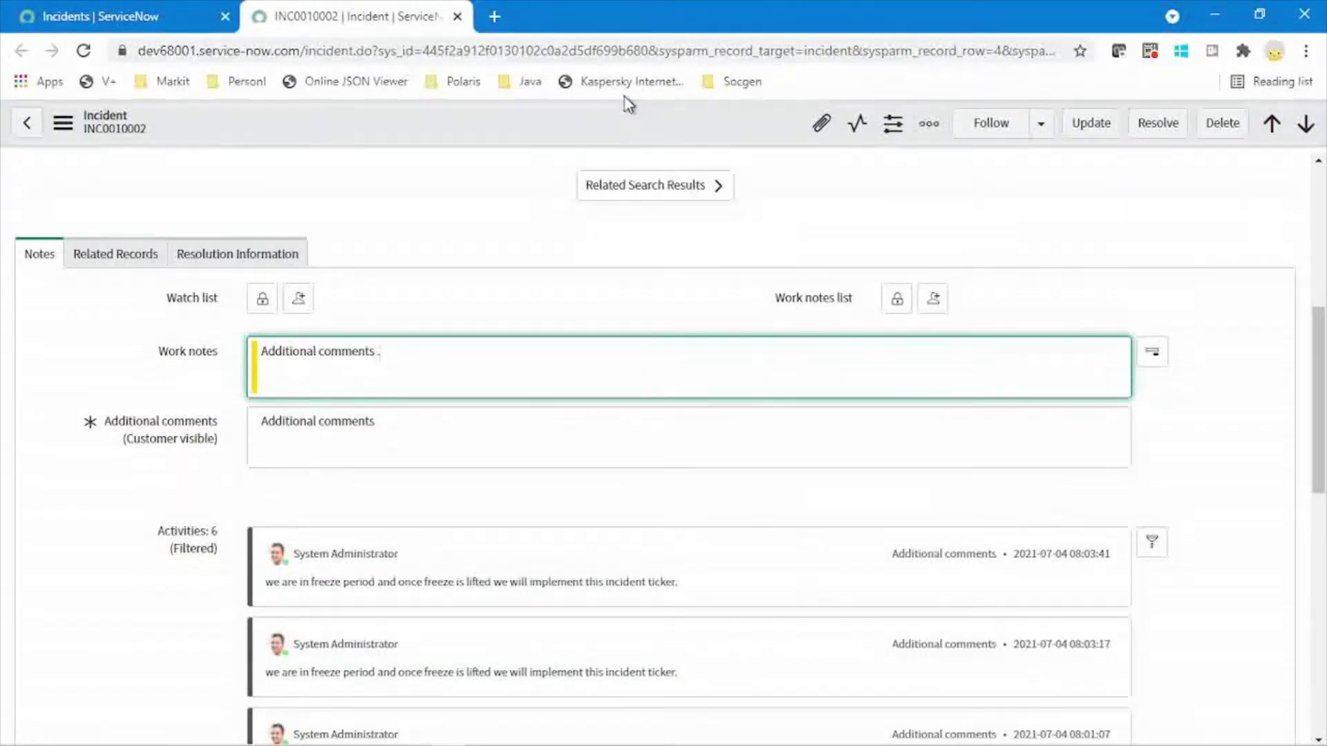
pyautogui.rightClick(629, 128)
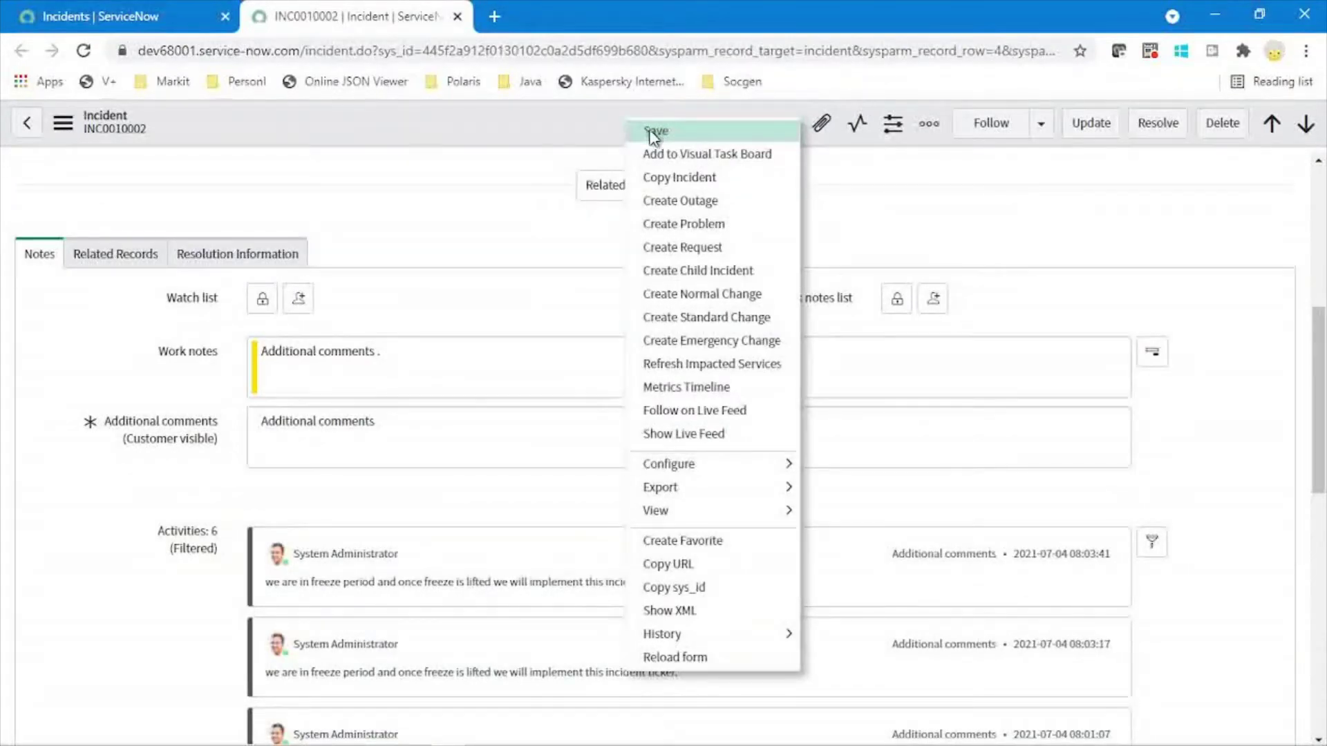
pyautogui.click(653, 136)
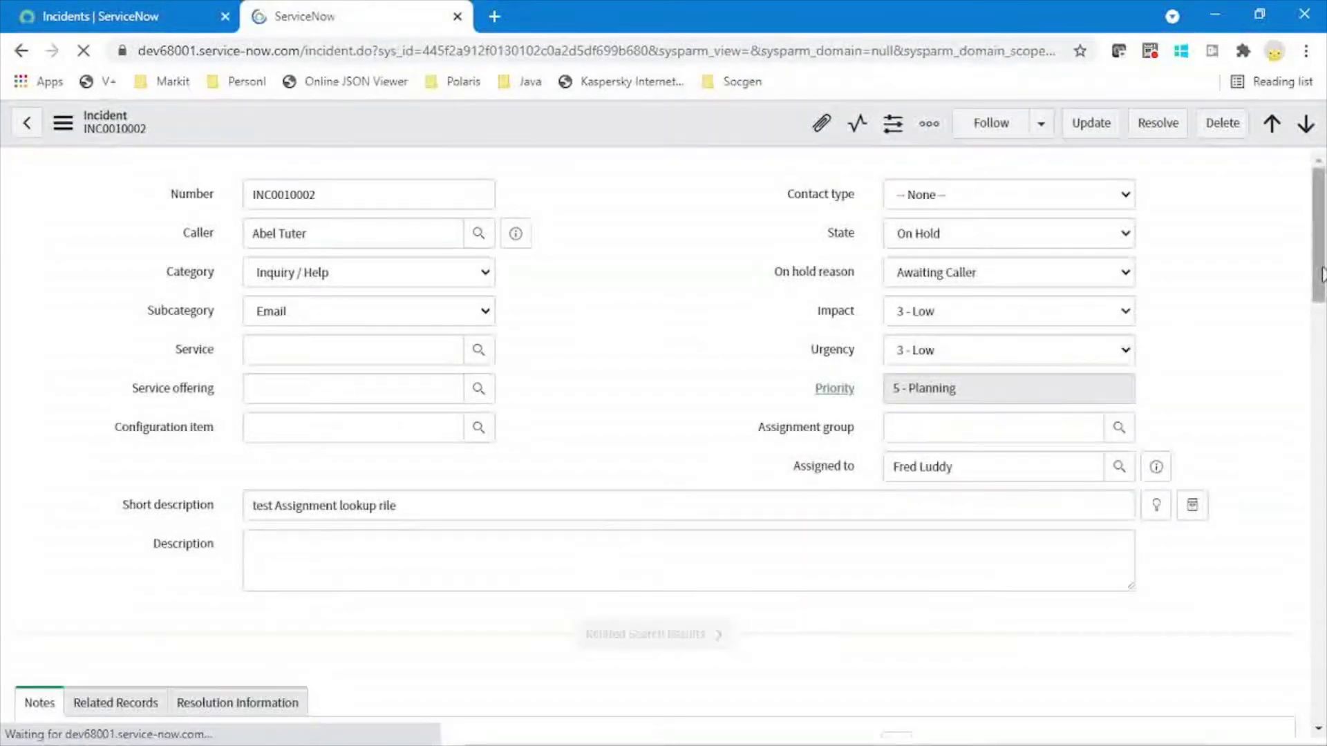
# - Enter "Additional comments" in both the work notes and the customer-visible comments of the saved incident and post them
pyautogui.scroll(-2, 1321, 274)
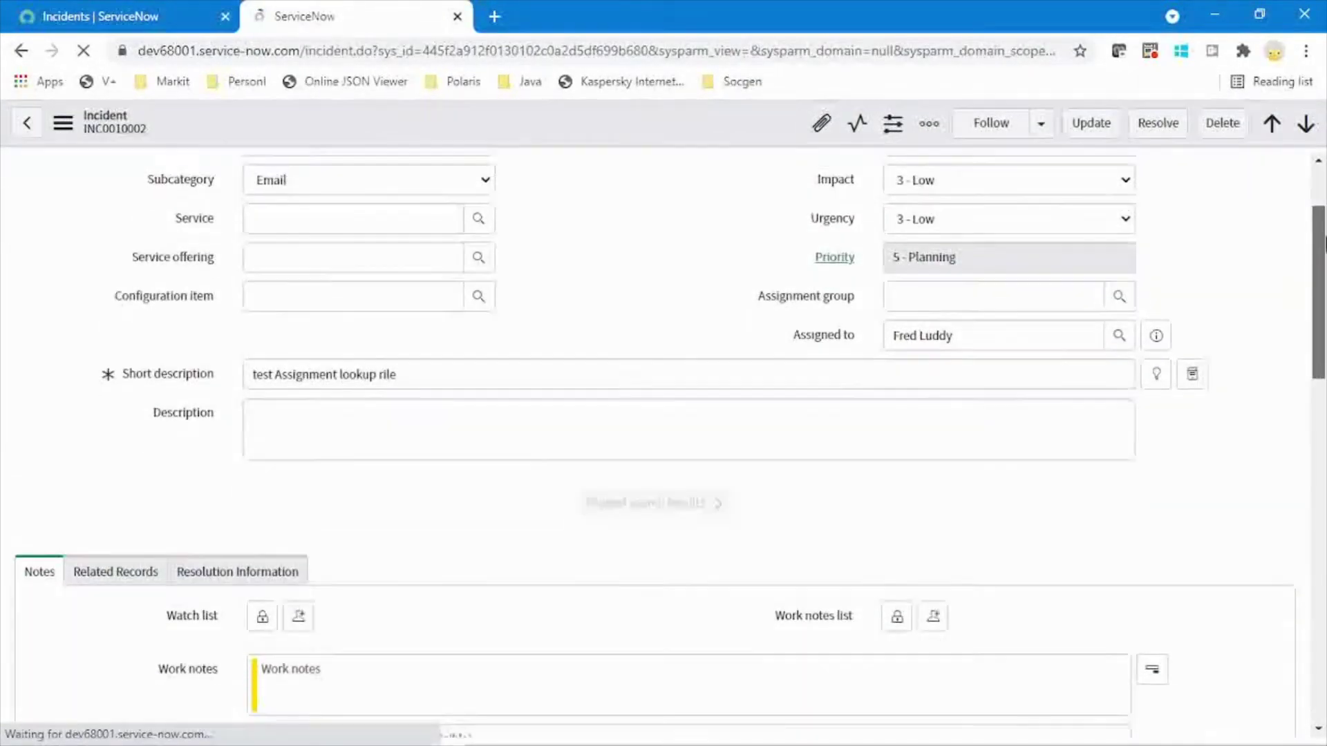
pyautogui.scroll(-2, 1323, 243)
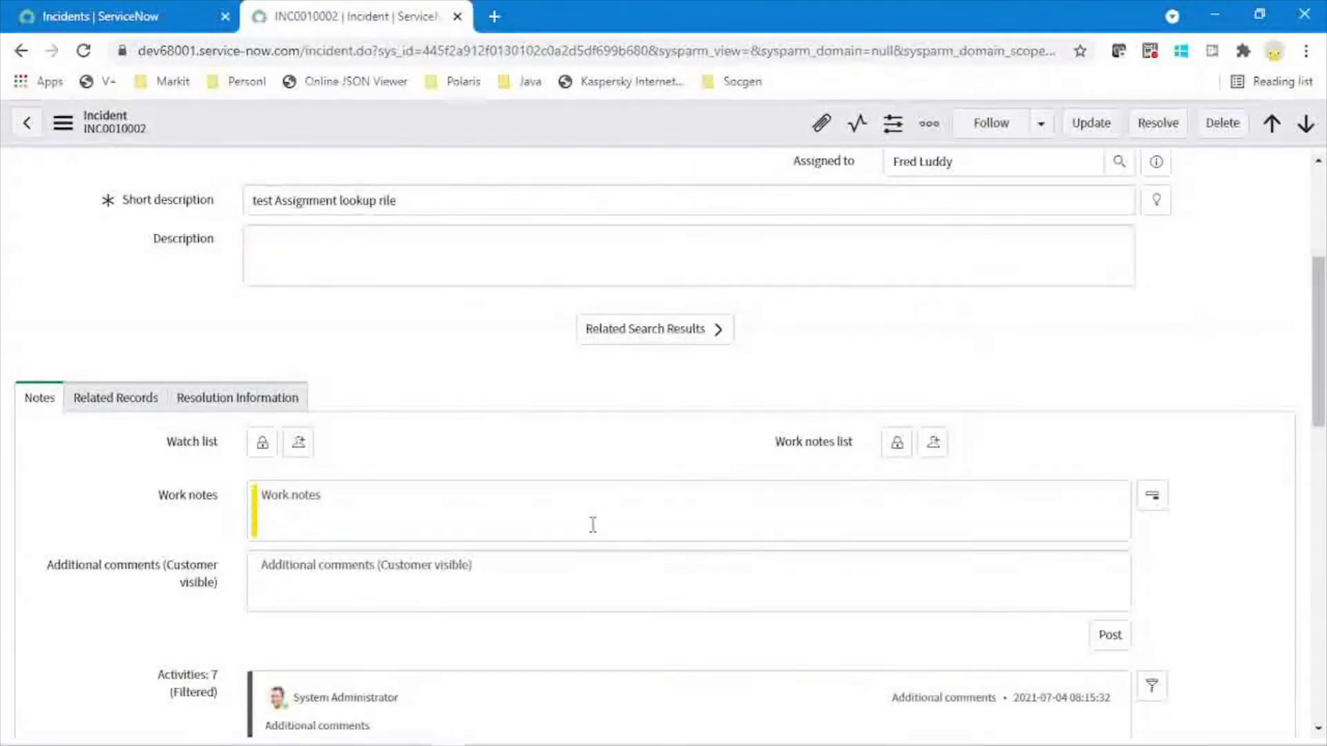
pyautogui.click(486, 519)
pyautogui.write('Additional comments')
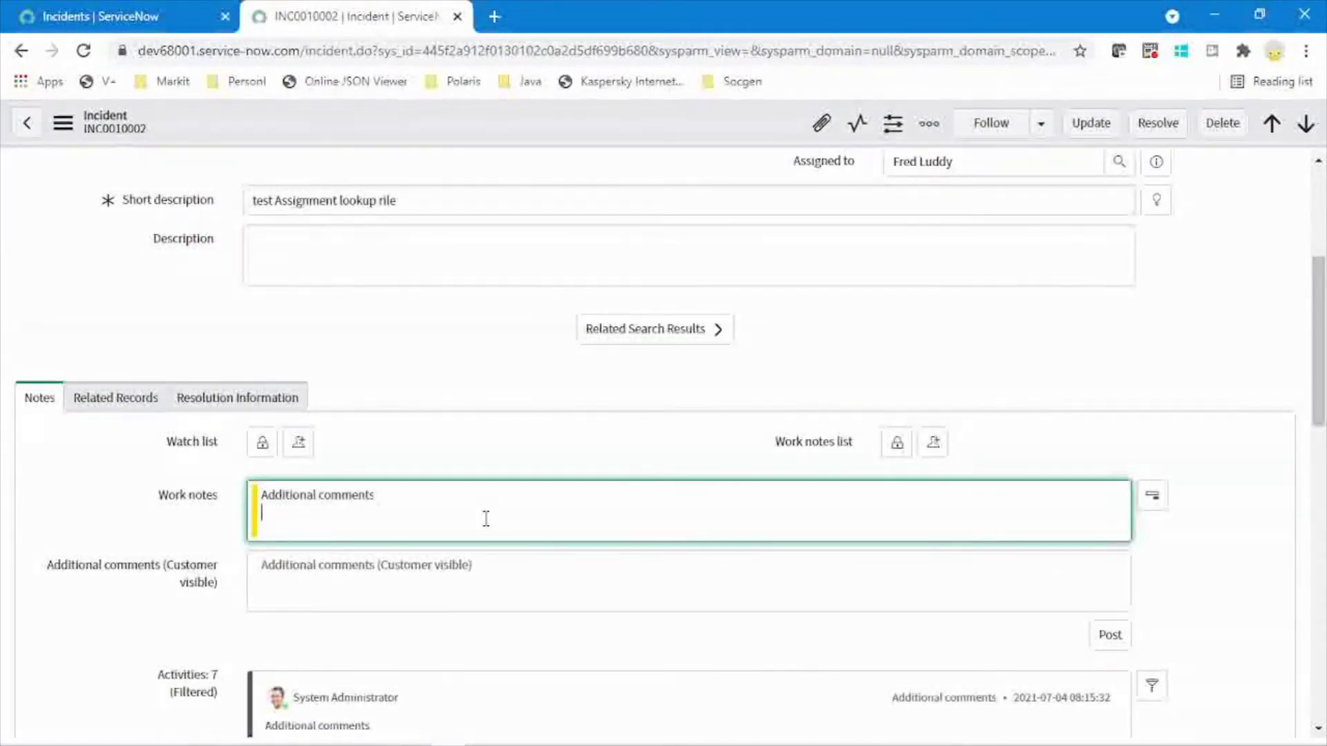
pyautogui.click(408, 602)
pyautogui.write('Additional comments')
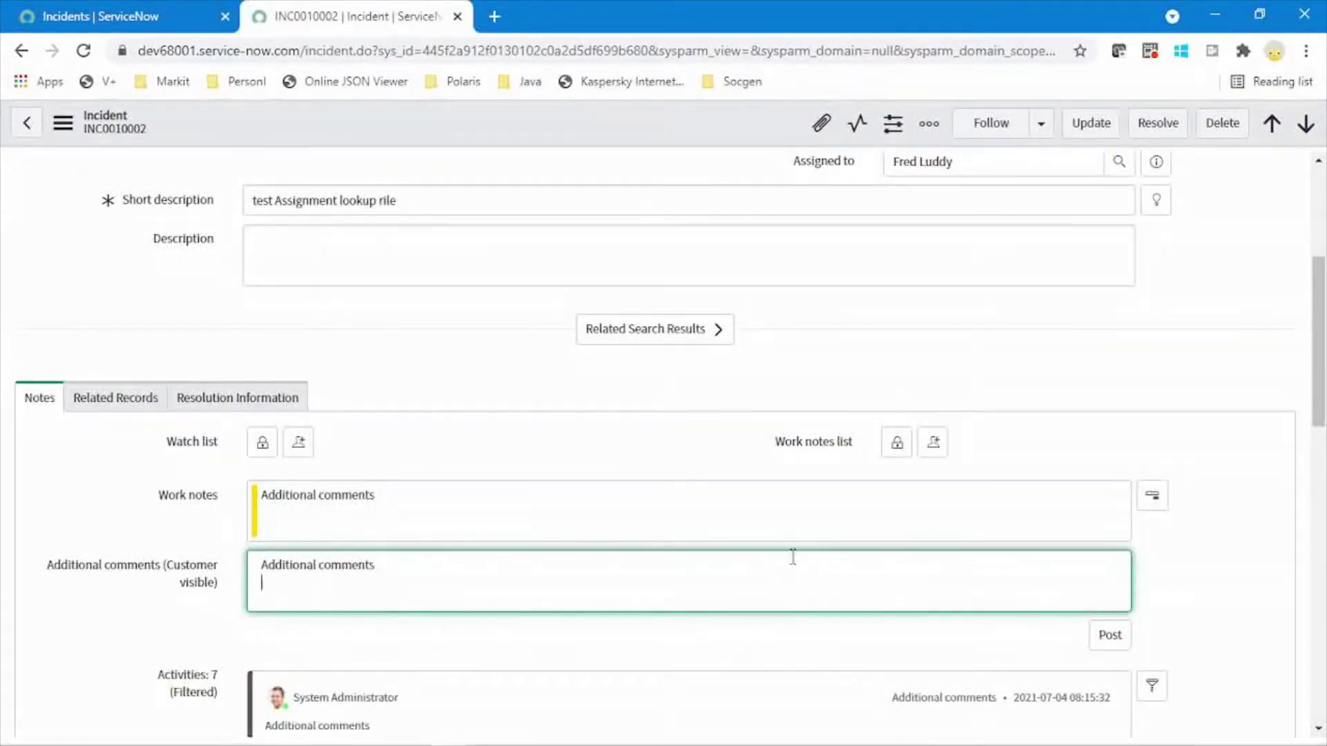
pyautogui.click(1110, 639)
pyautogui.click(1110, 637)
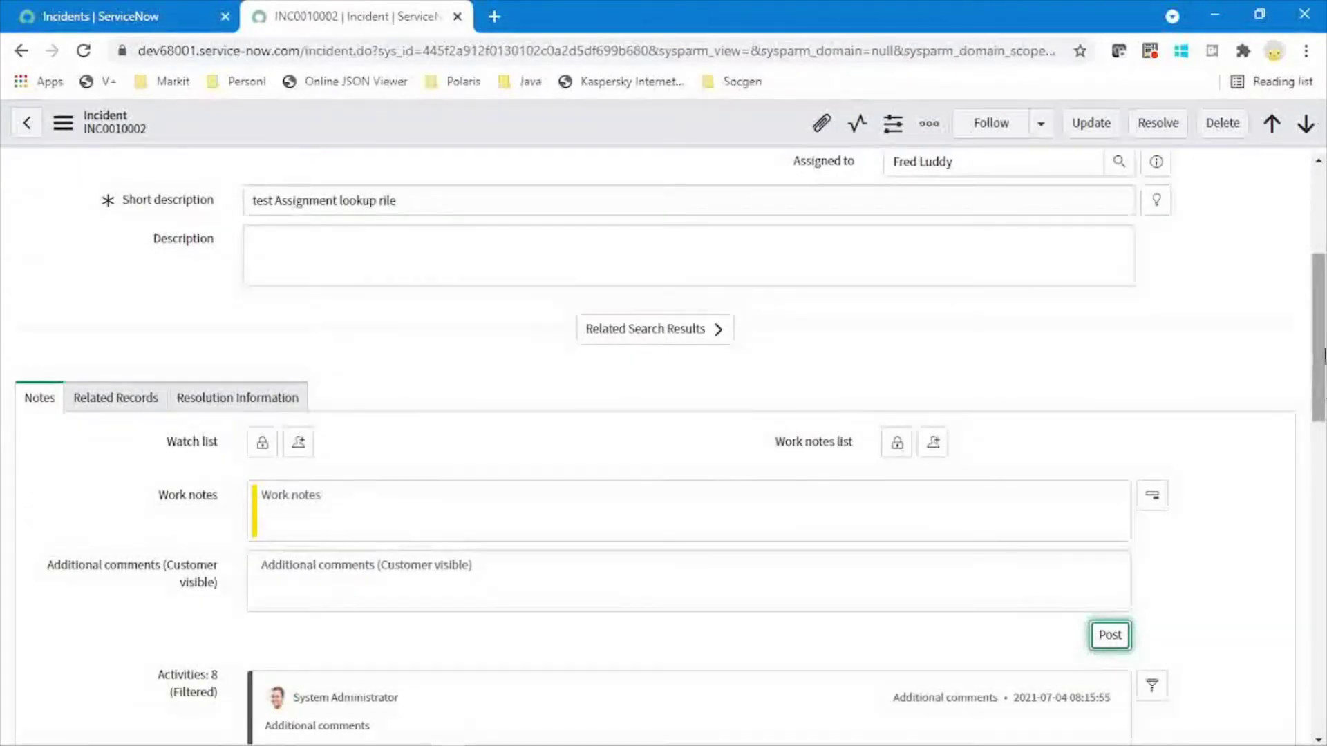
# - Collapse the notes entry area to one journal field and expand it again to all journal fields
pyautogui.scroll(-3, 1322, 399)
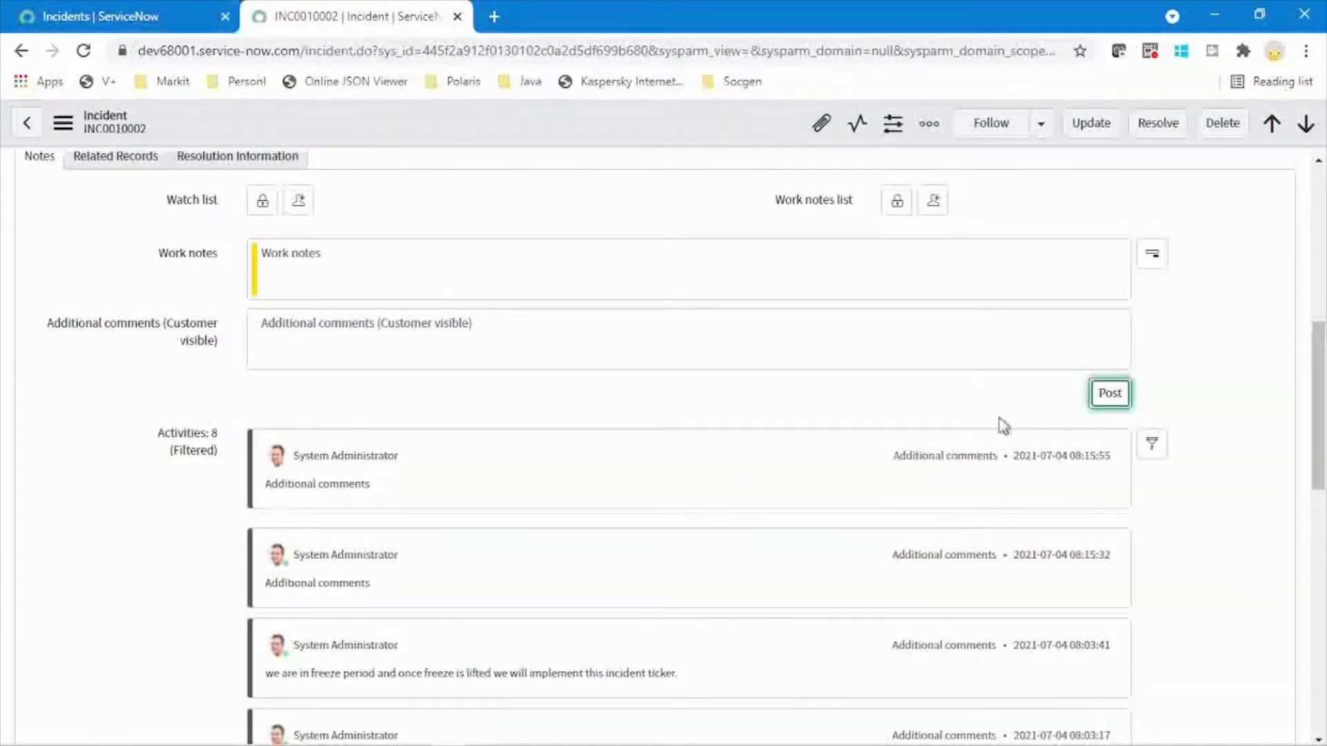
pyautogui.moveTo(1323, 370); pyautogui.dragTo(1322, 214)
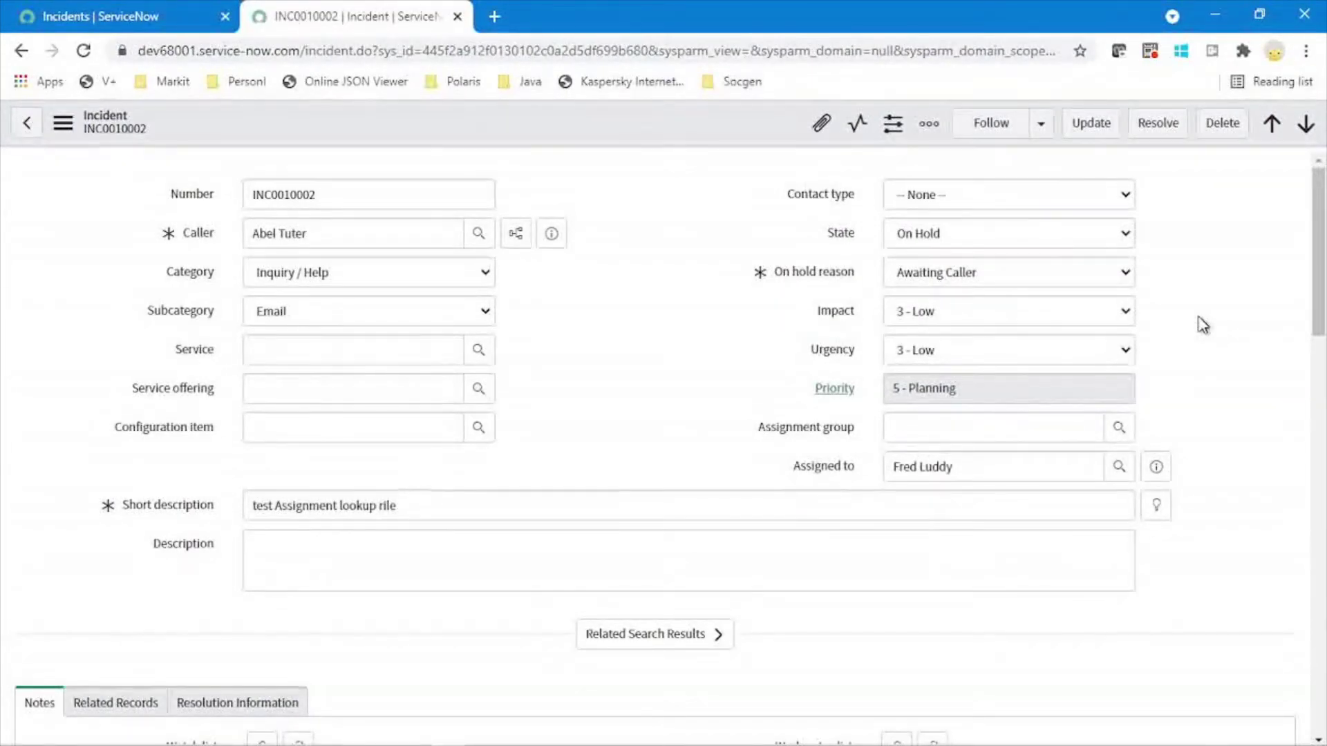
pyautogui.moveTo(1323, 263); pyautogui.dragTo(1324, 415)
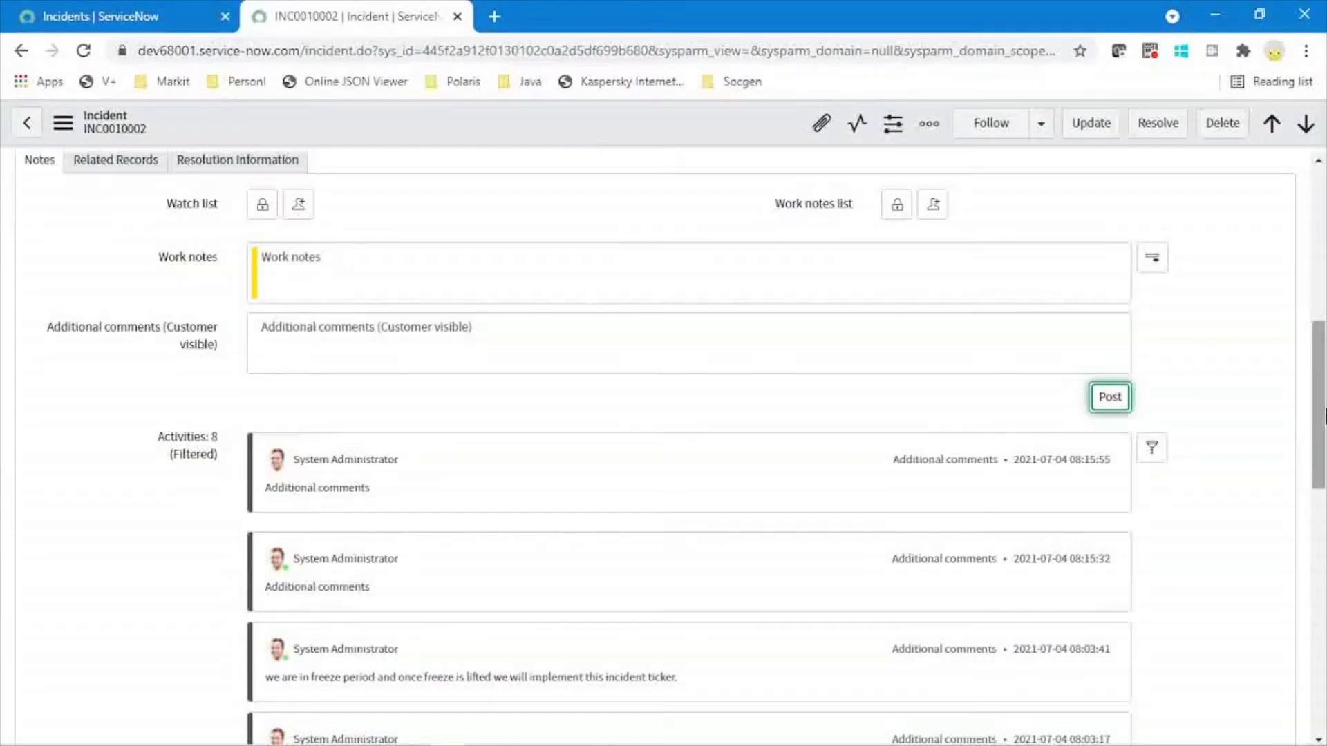
pyautogui.click(1151, 261)
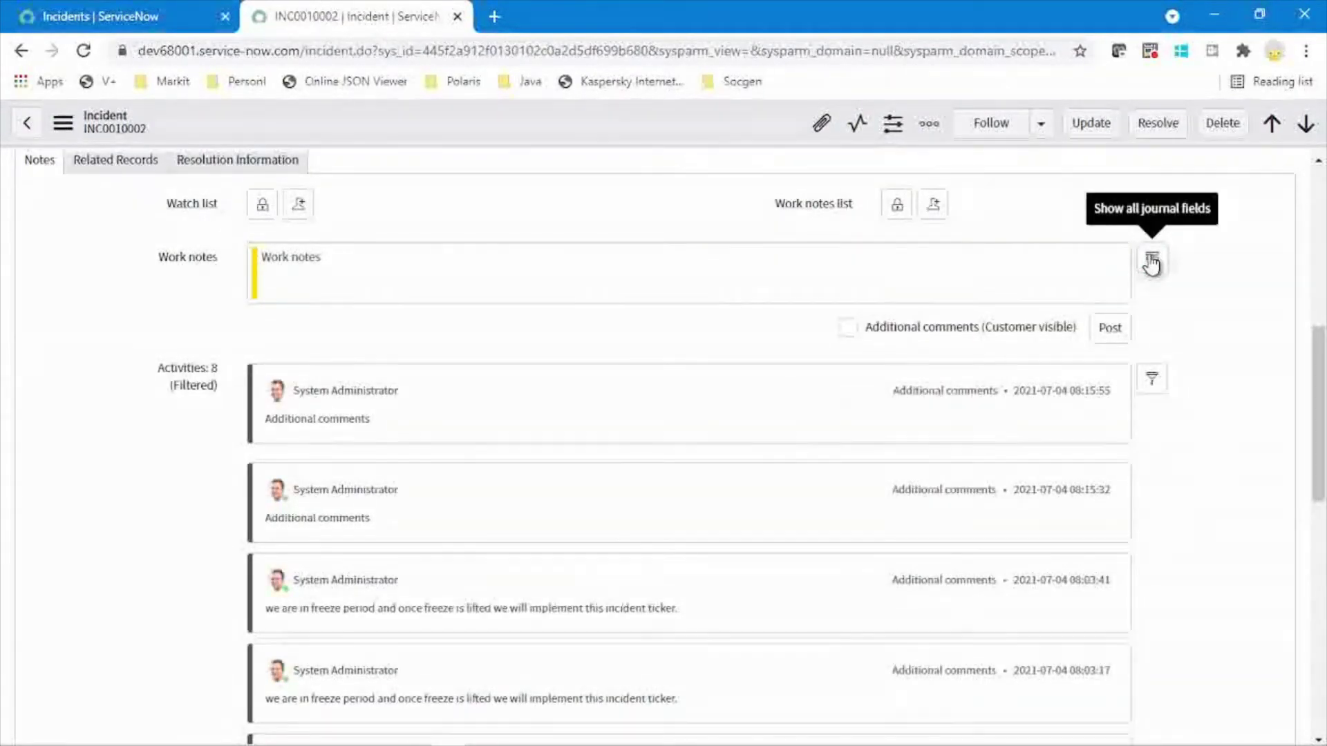
pyautogui.click(1152, 261)
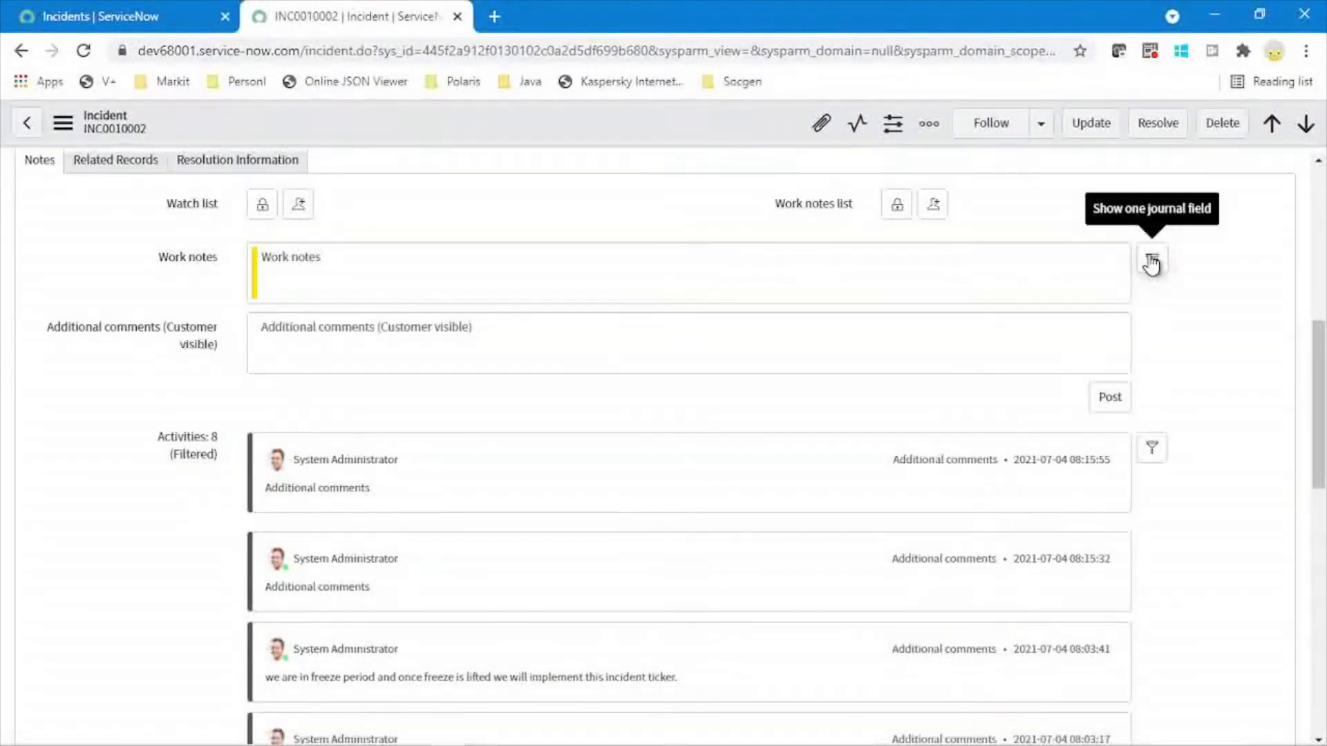
# - Set the activity filter to All so that every activity type is included in the incident's activity stream
pyautogui.click(1159, 448)
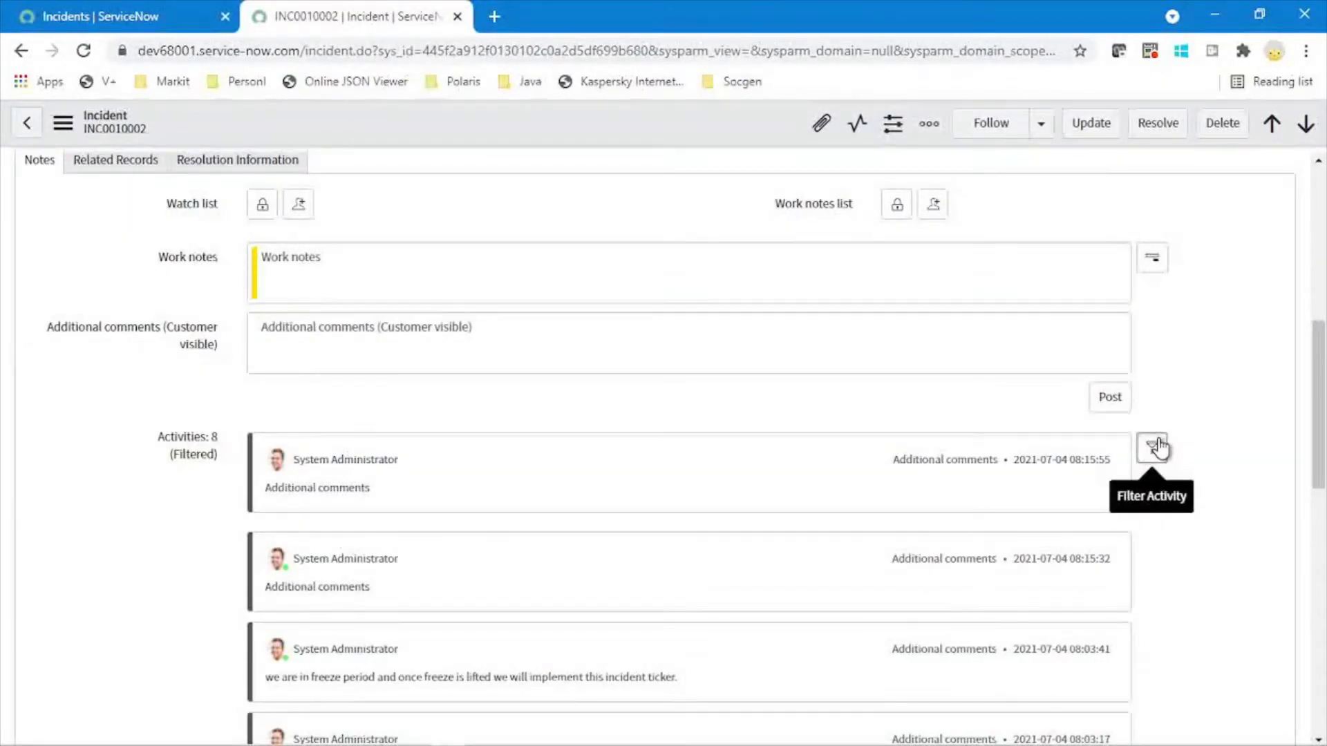
pyautogui.moveTo(1323, 410)
pyautogui.mouseDown()
pyautogui.moveTo(1325, 477)
pyautogui.moveTo(1264, 412)
pyautogui.moveTo(1255, 341)
pyautogui.moveTo(1321, 341)
pyautogui.moveTo(1324, 408)
pyautogui.mouseUp()
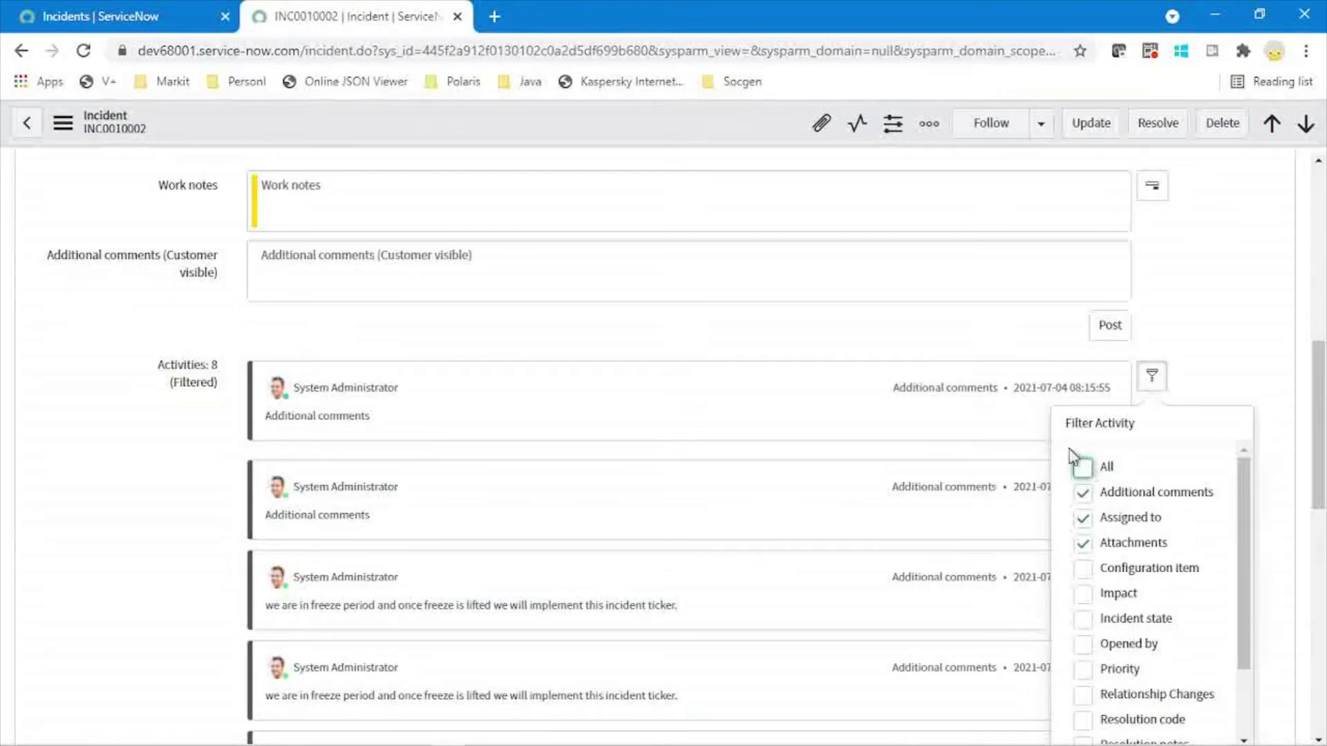
pyautogui.click(1083, 466)
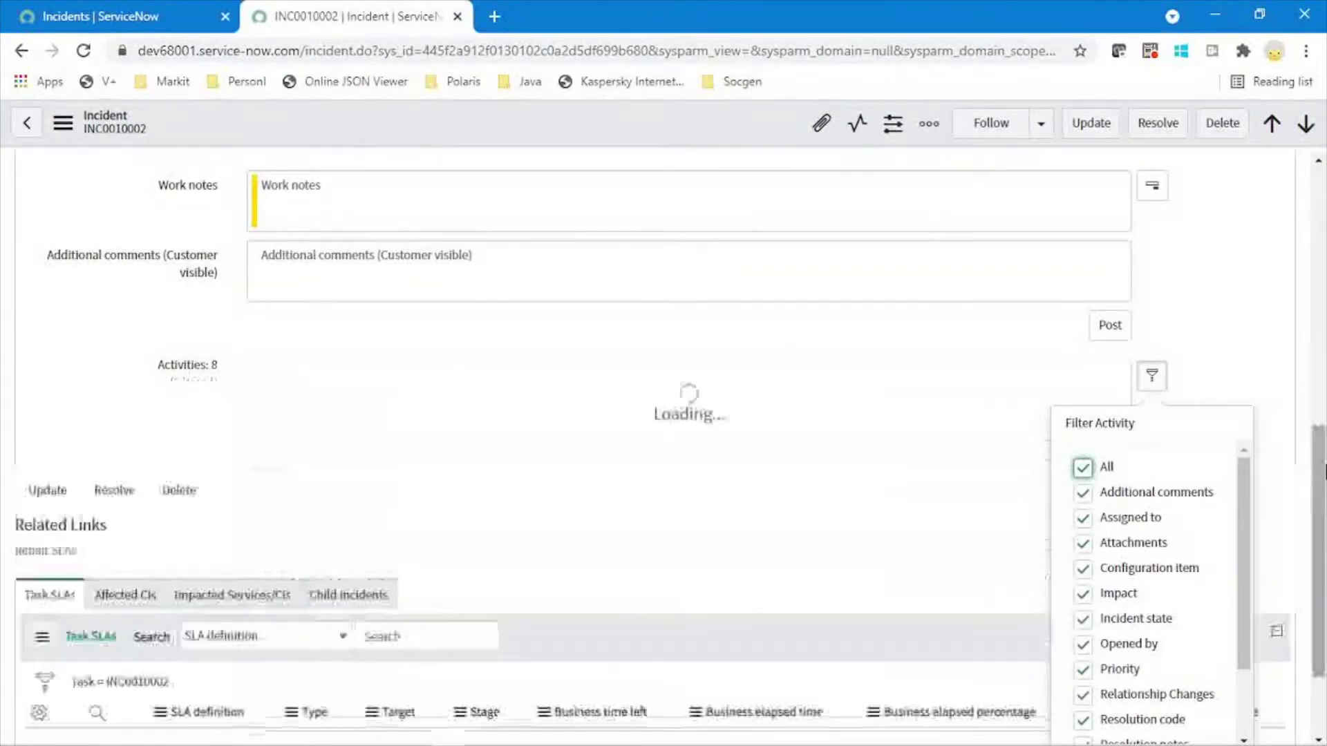
pyautogui.scroll(-5, 1158, 482)
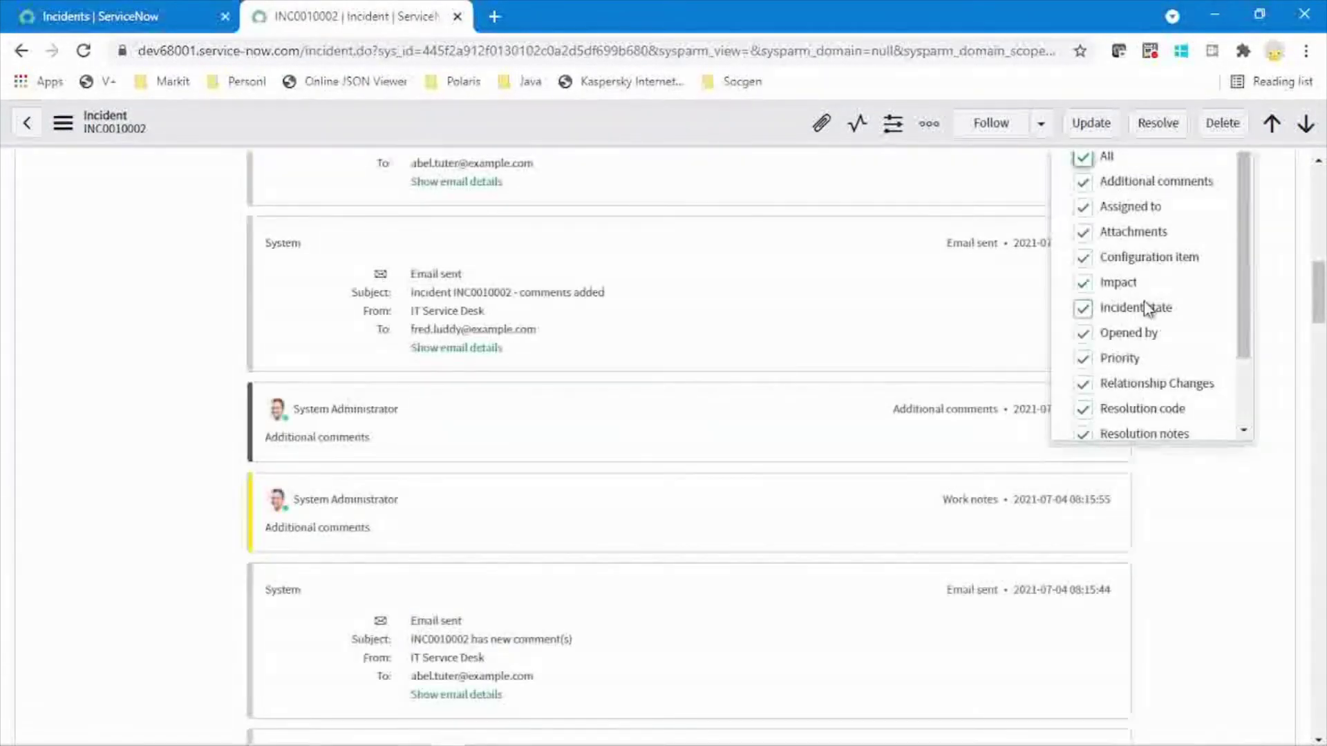
pyautogui.moveTo(1322, 295); pyautogui.dragTo(1323, 193)
pyautogui.scroll(-8, 1289, 231)
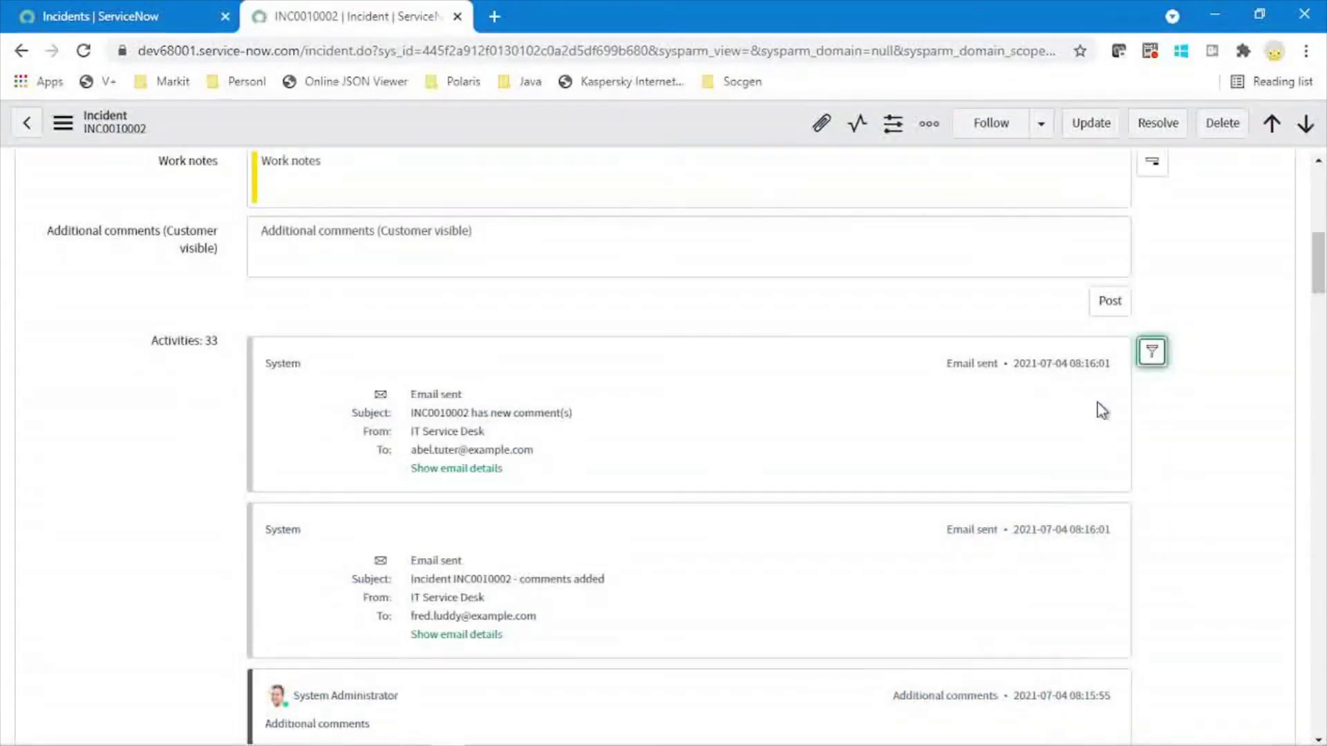
# - Expand the email details of the "comments added" notification sent at 08:15:43 in the activity stream
pyautogui.moveTo(1322, 266); pyautogui.dragTo(1321, 201)
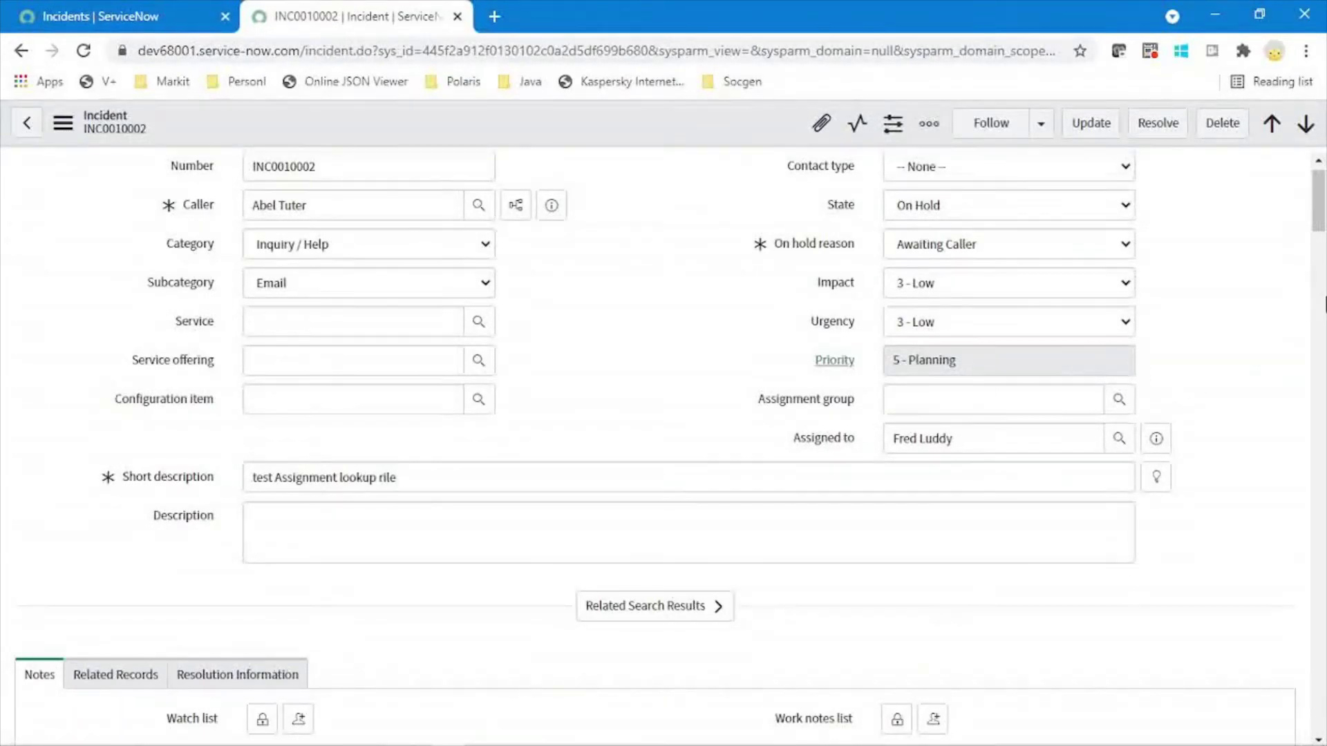
pyautogui.moveTo(1324, 235); pyautogui.dragTo(1322, 263)
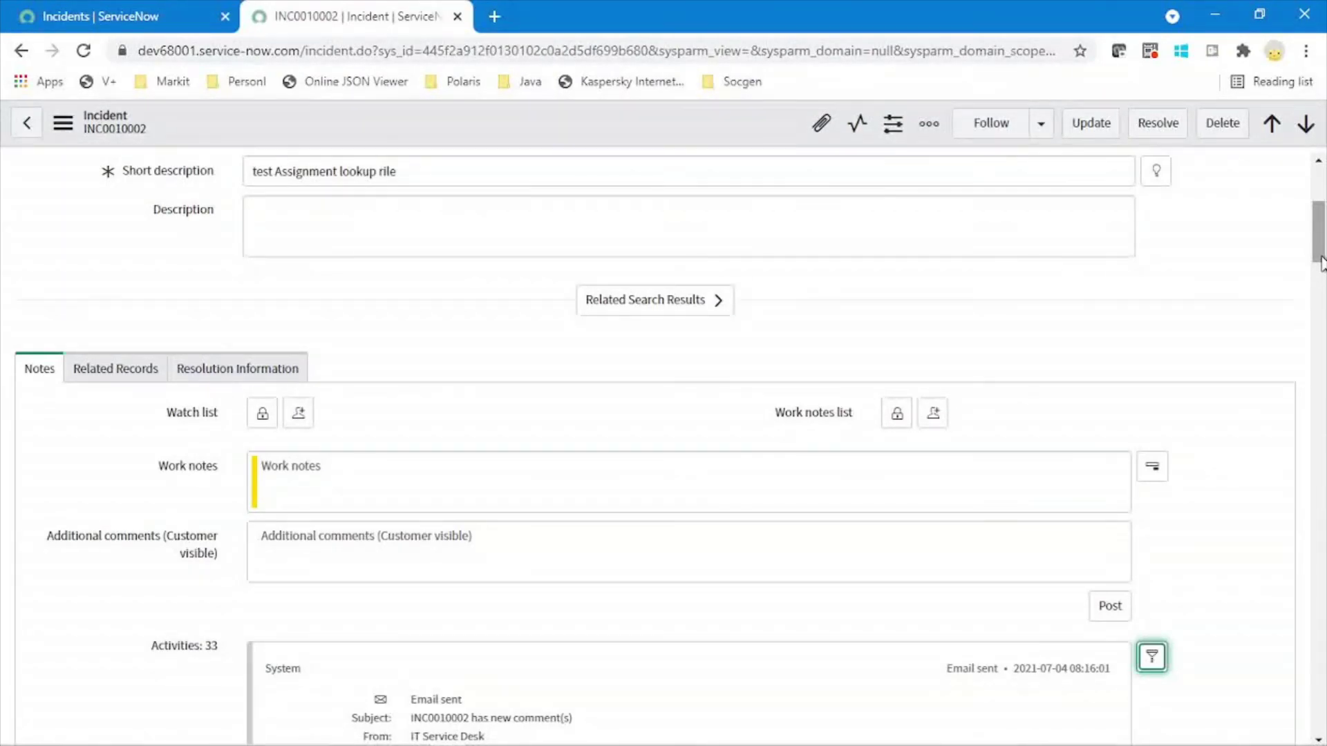
pyautogui.moveTo(1322, 262); pyautogui.dragTo(1322, 363)
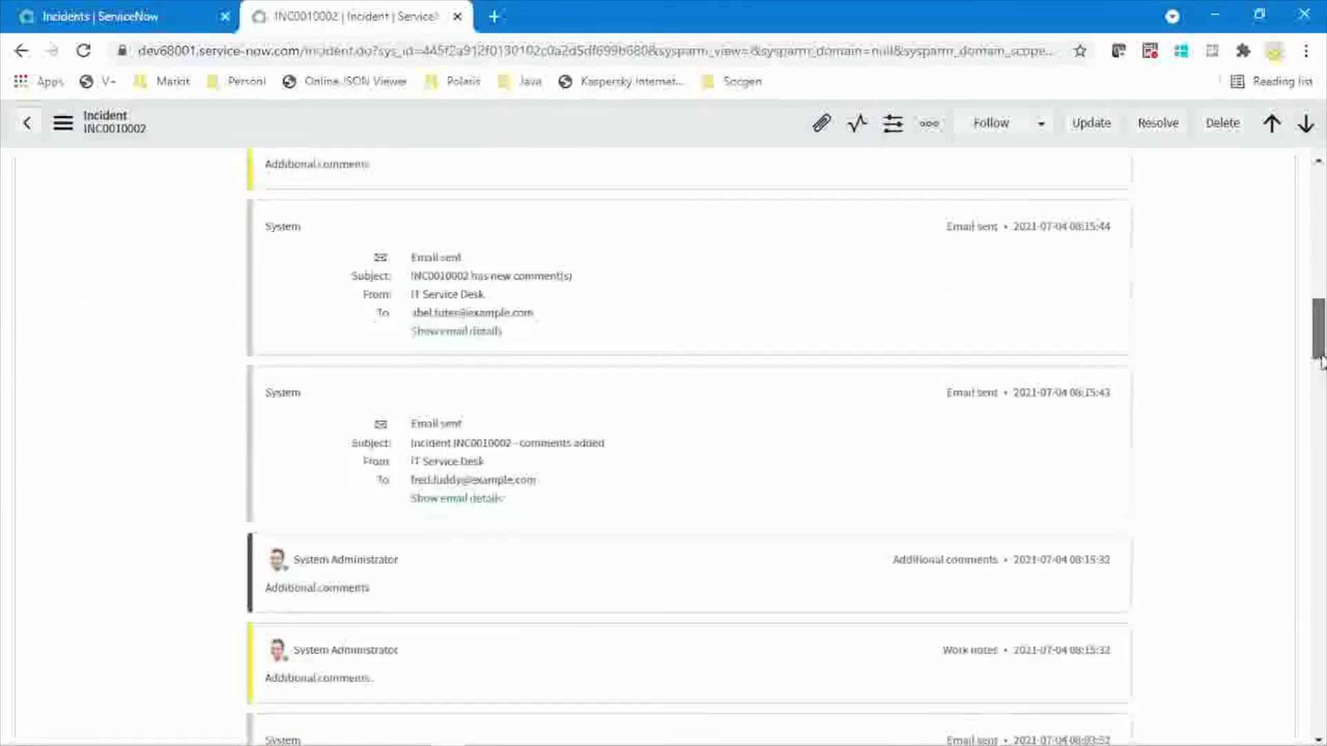
pyautogui.click(453, 499)
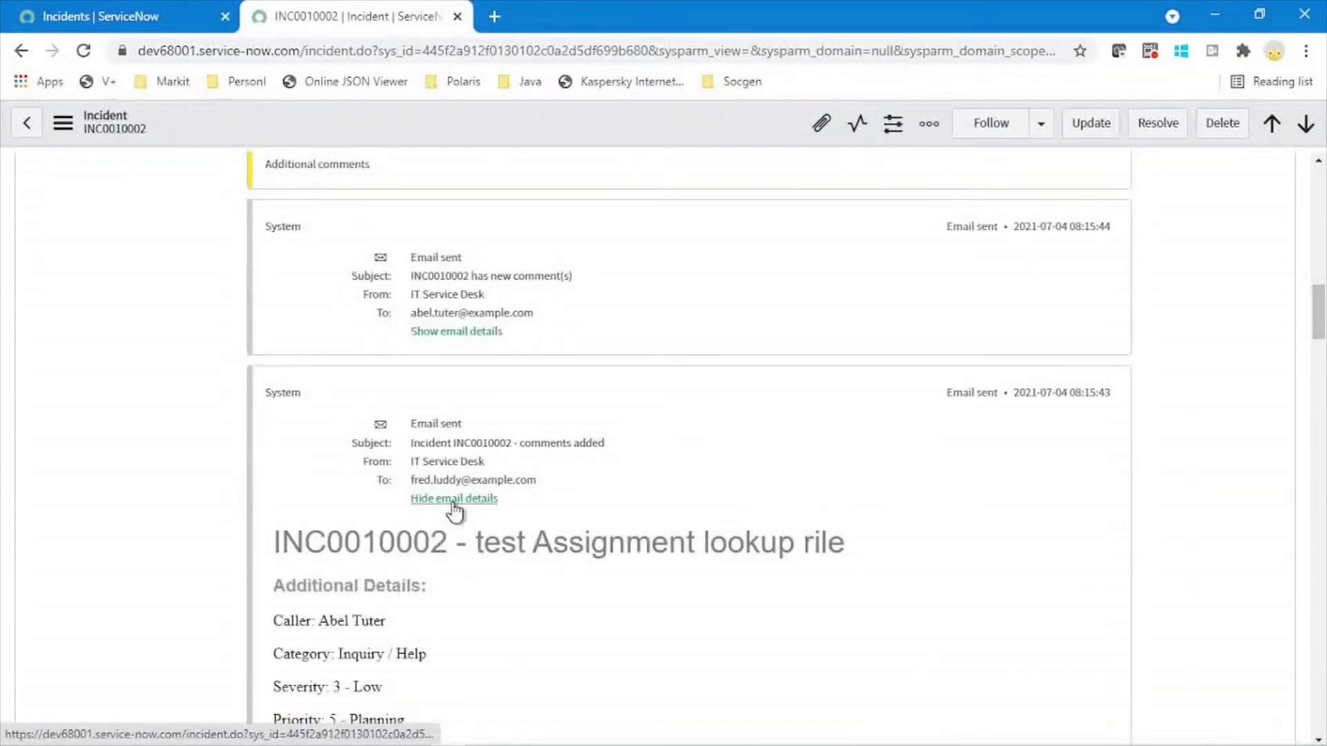